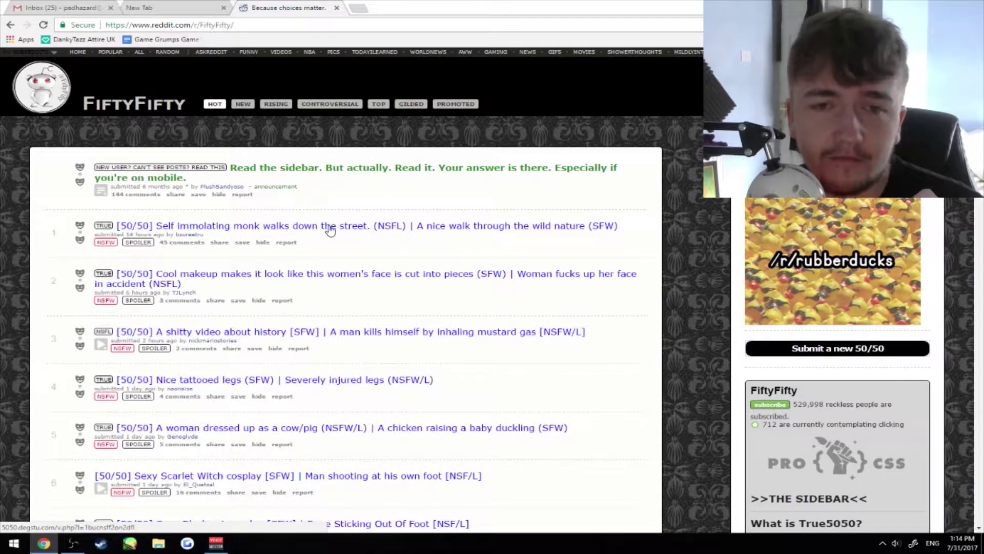
left_click(330, 228)
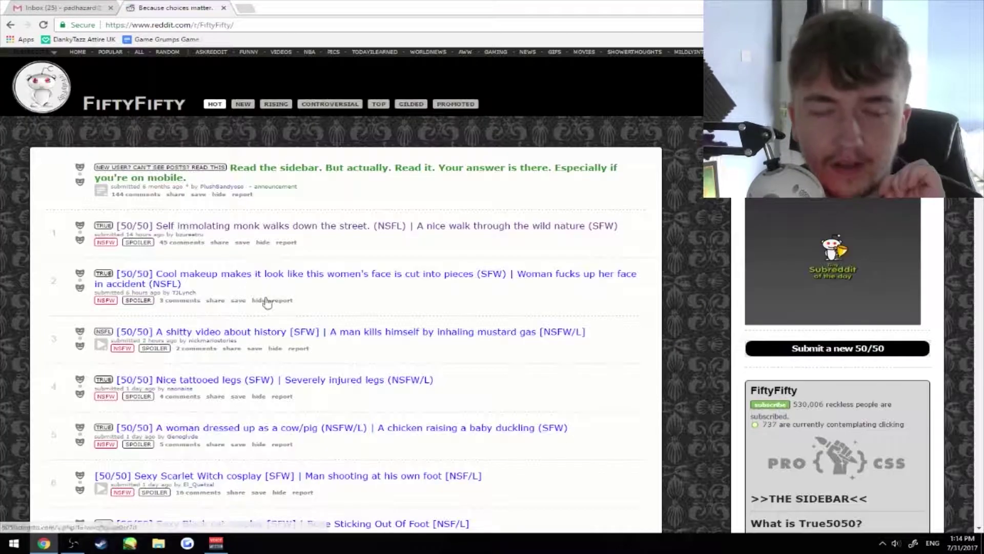
scroll(264, 304, "down", 2)
scroll(264, 304, "up", 2)
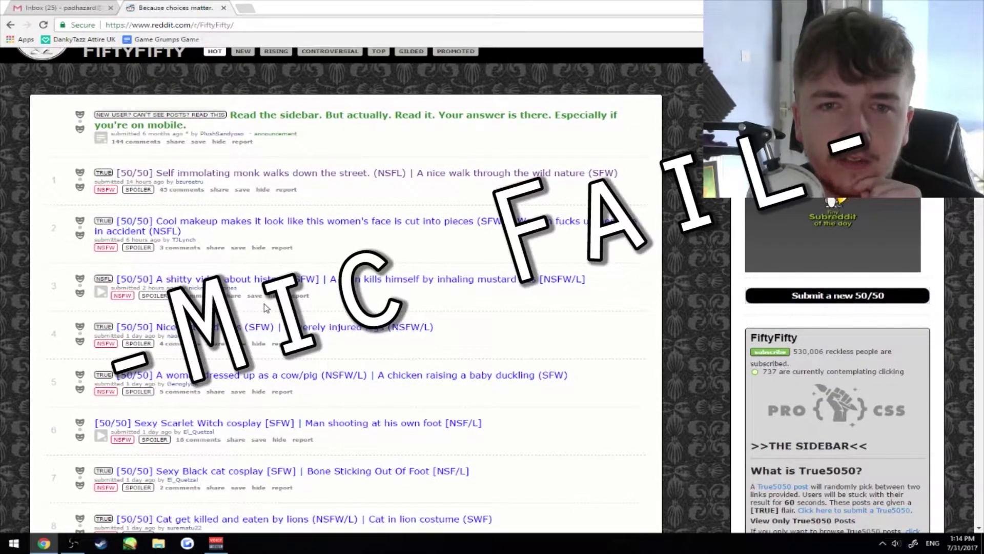
left_click(368, 222)
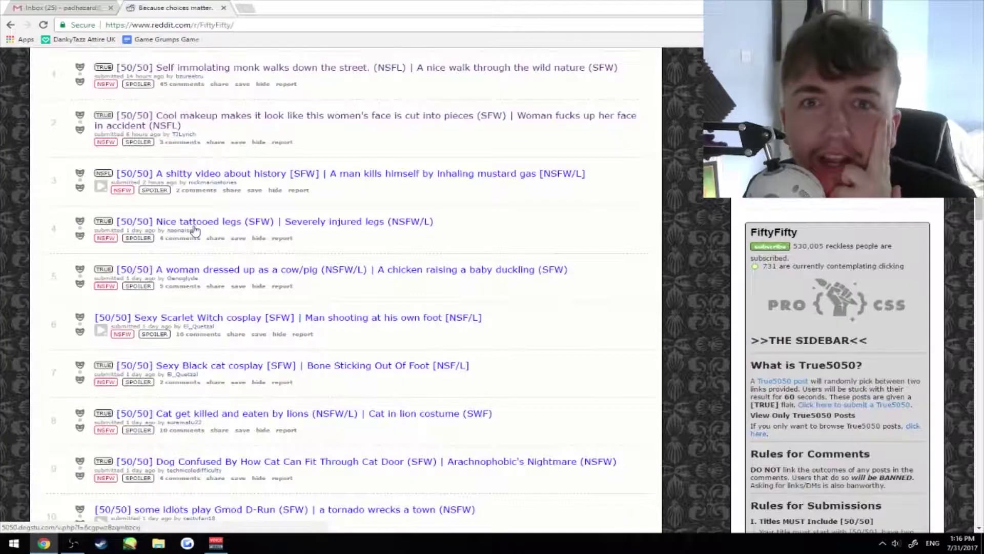
scroll(195, 232, "up", 1)
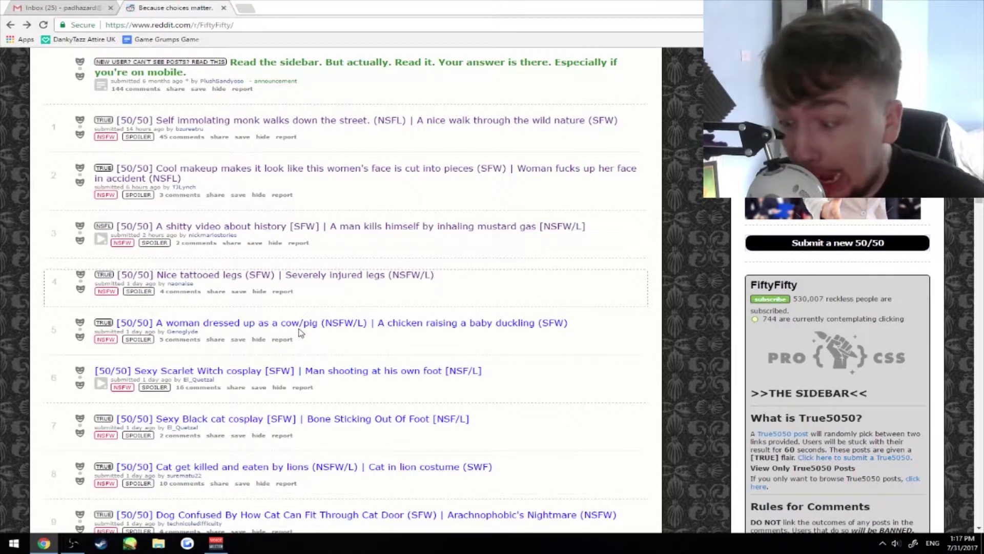
scroll(300, 331, "down", 1)
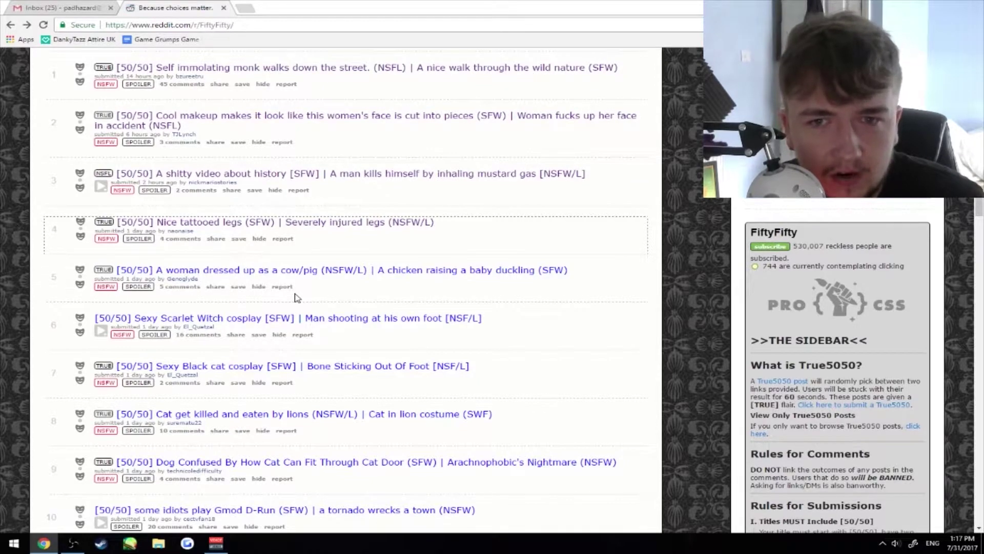
left_click(315, 270)
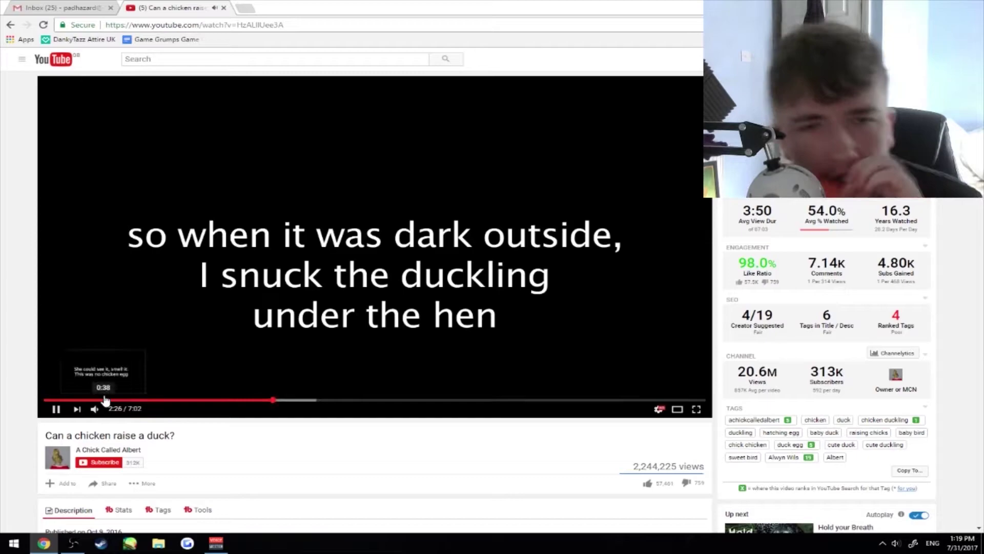
mouse_move(195, 176)
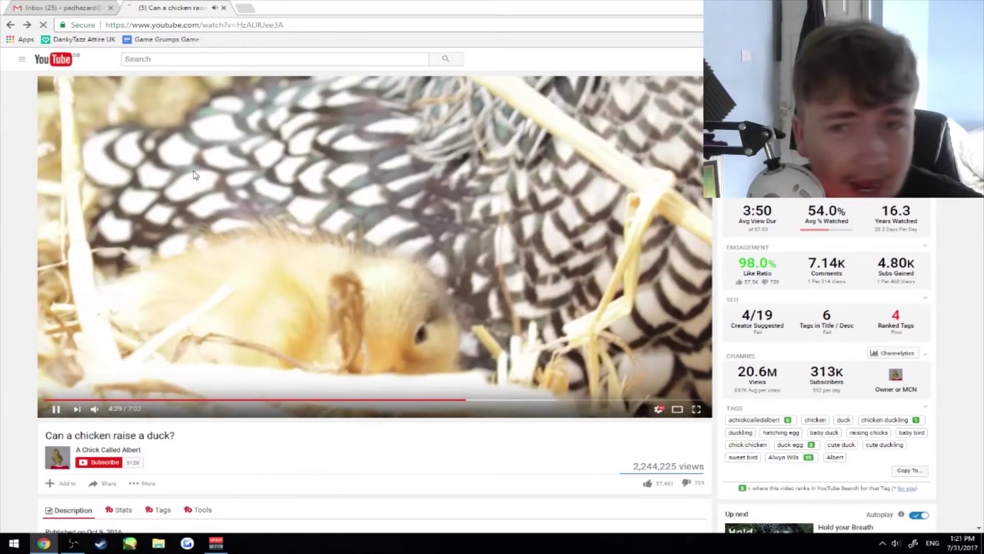
key("alt+Left")
scroll(205, 192, "down", 1)
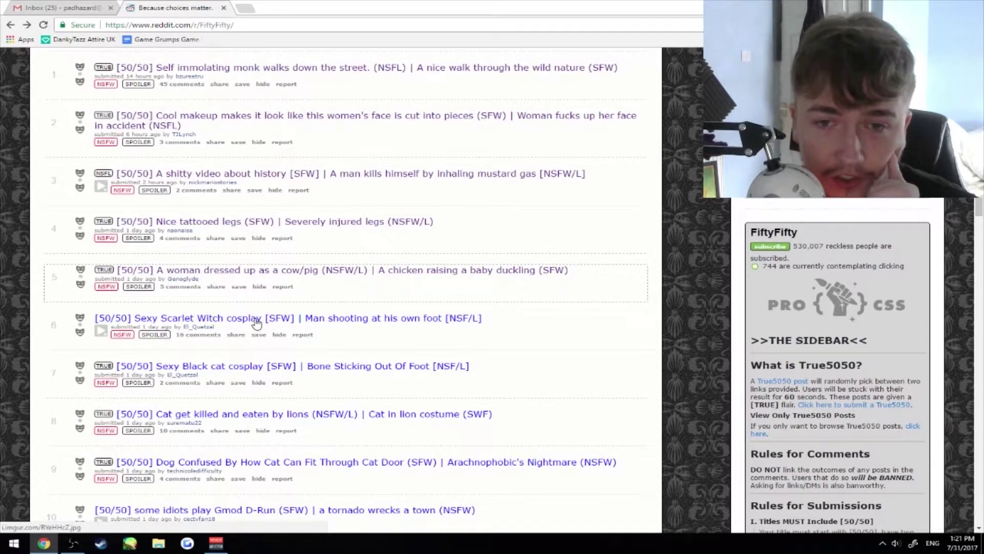
left_click(256, 321)
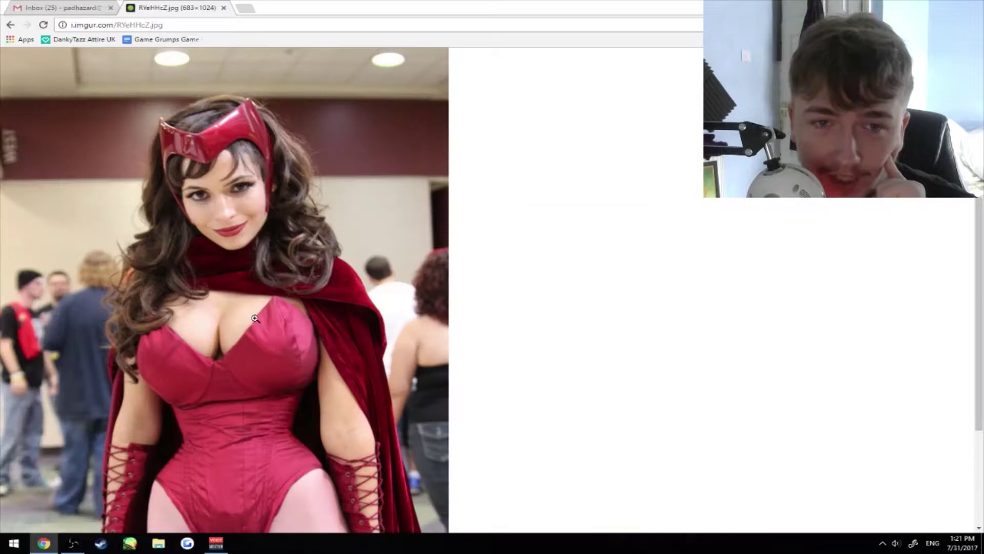
scroll(255, 318, "down", 2)
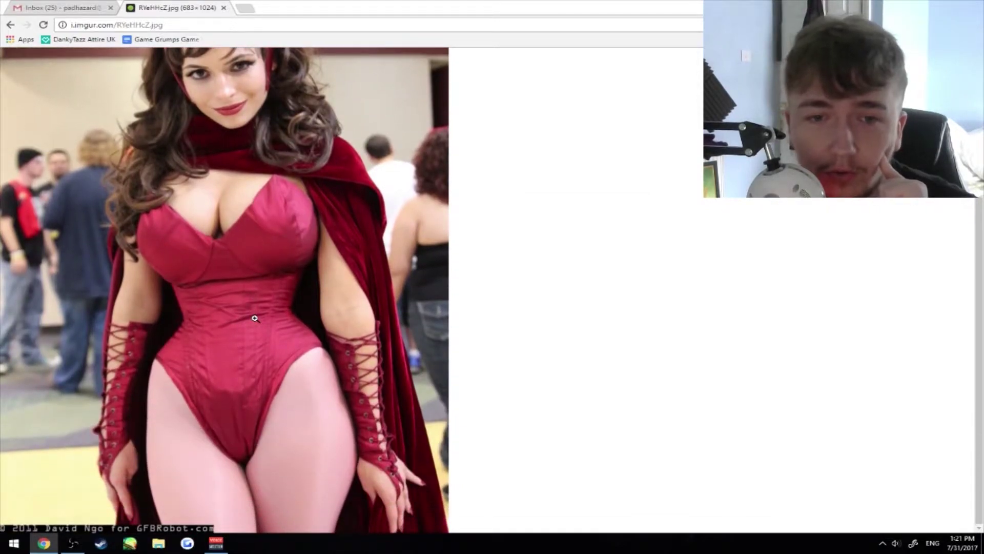
scroll(255, 318, "up", 2)
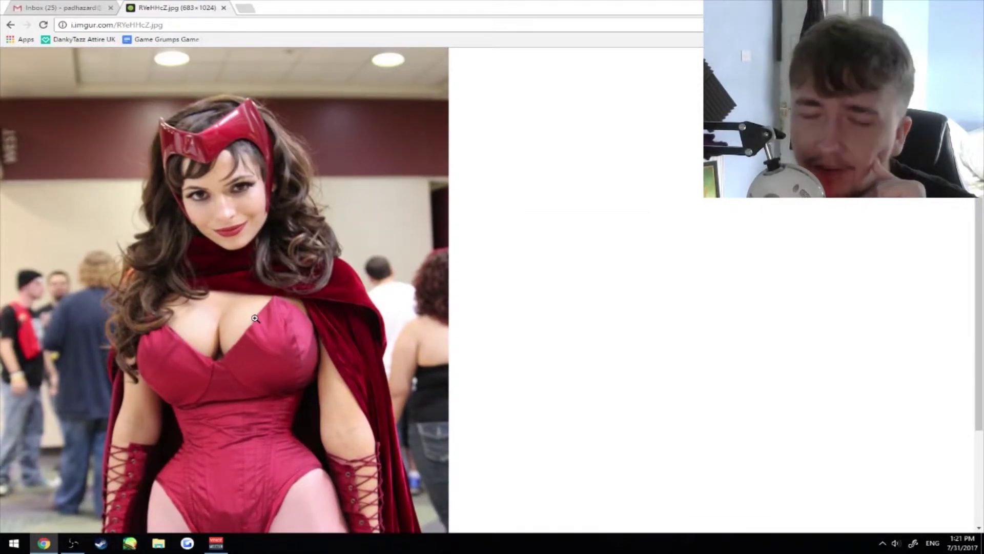
scroll(255, 318, "down", 2)
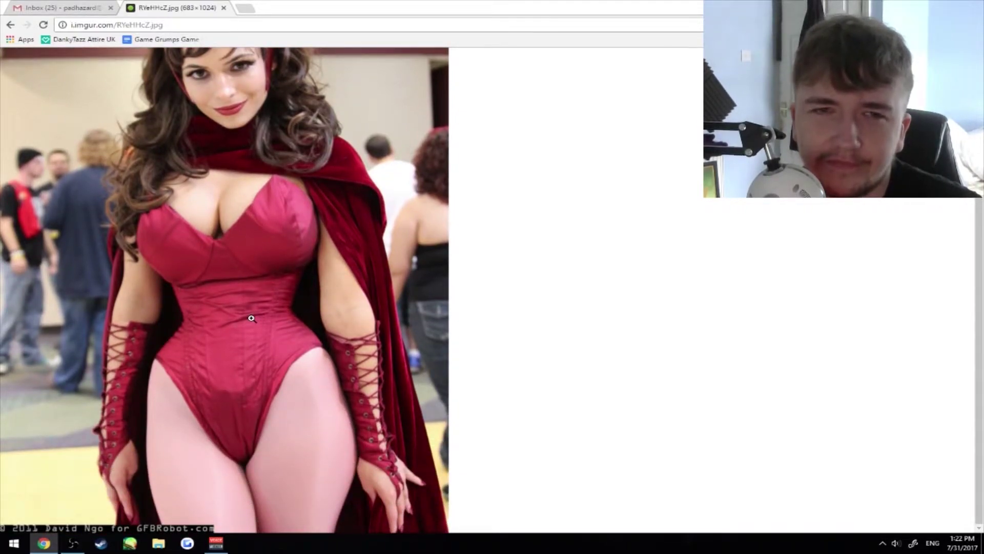
scroll(252, 318, "up", 2)
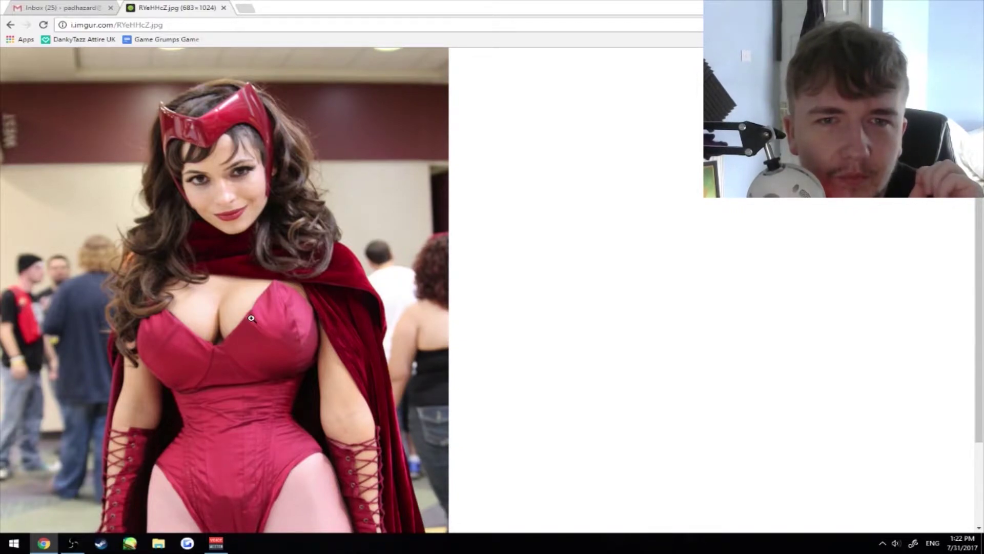
scroll(251, 318, "down", 2)
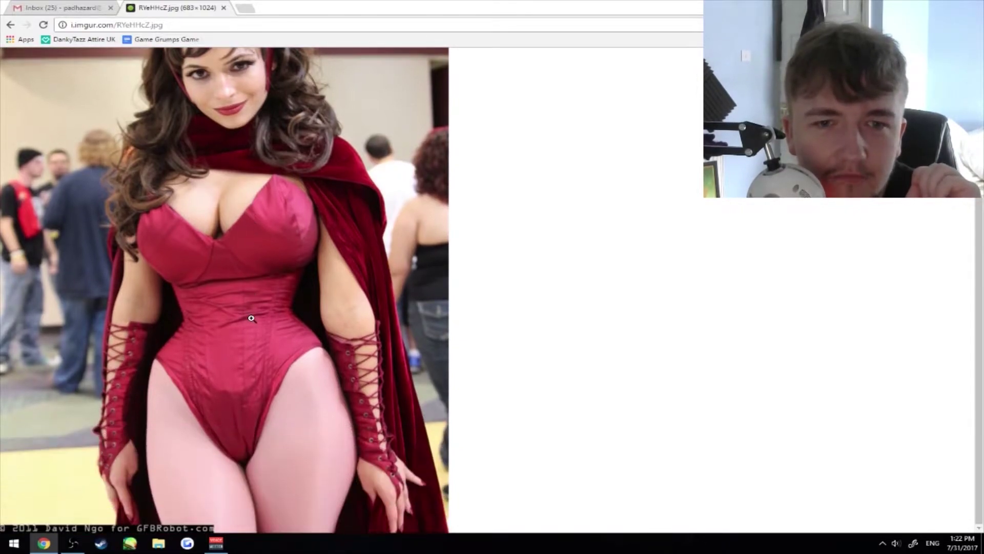
scroll(251, 318, "up", 2)
scroll(251, 318, "up", 1)
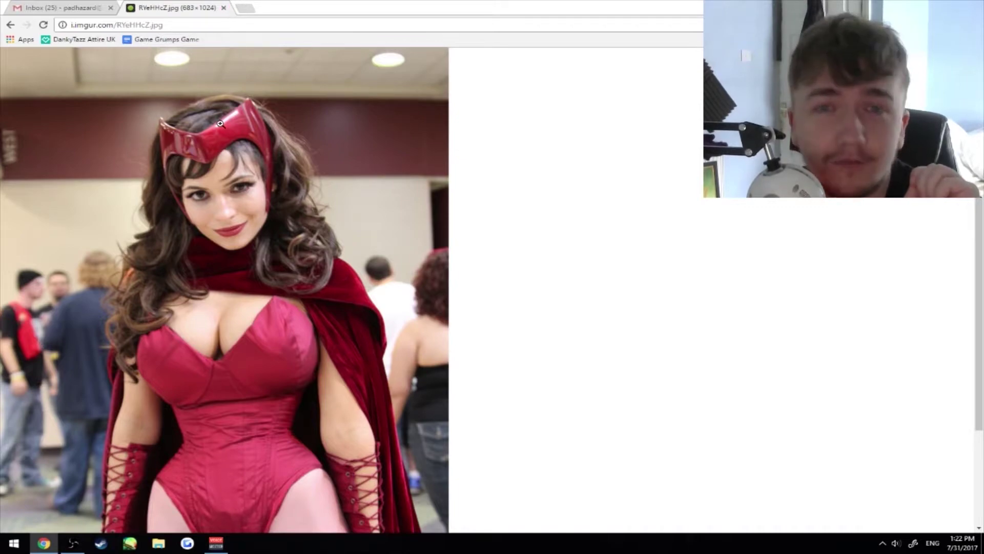
key("alt+Left")
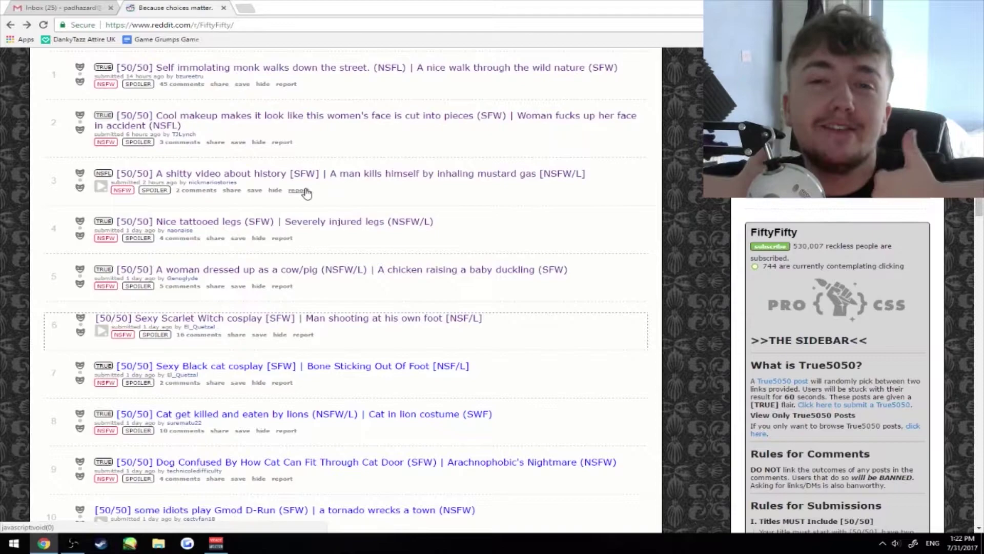
scroll(305, 193, "down", 1)
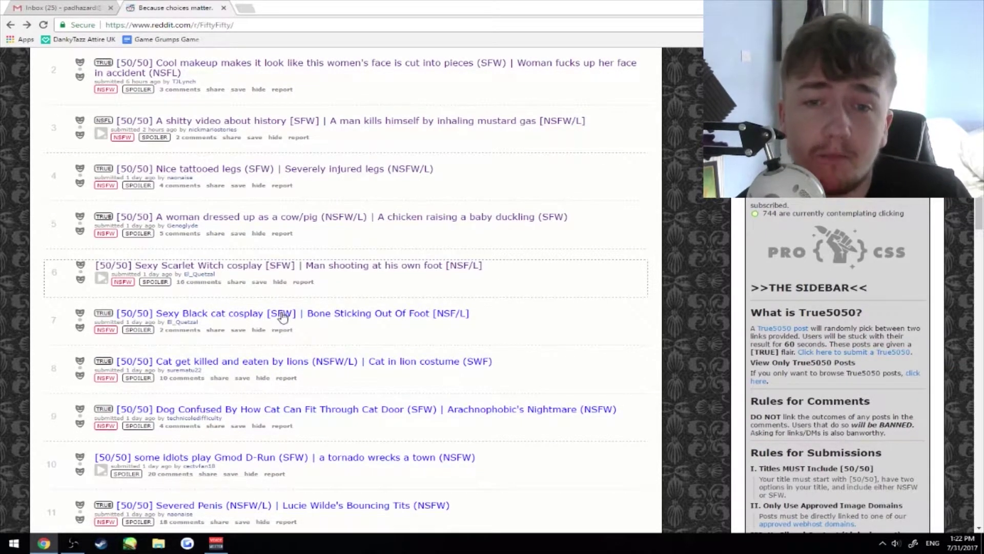
left_click(282, 315)
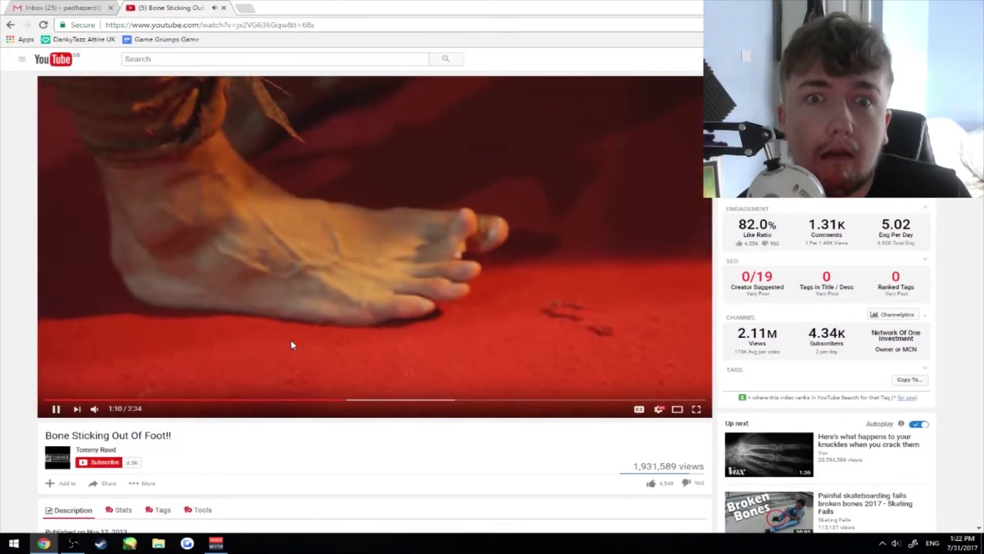
key("alt+Left")
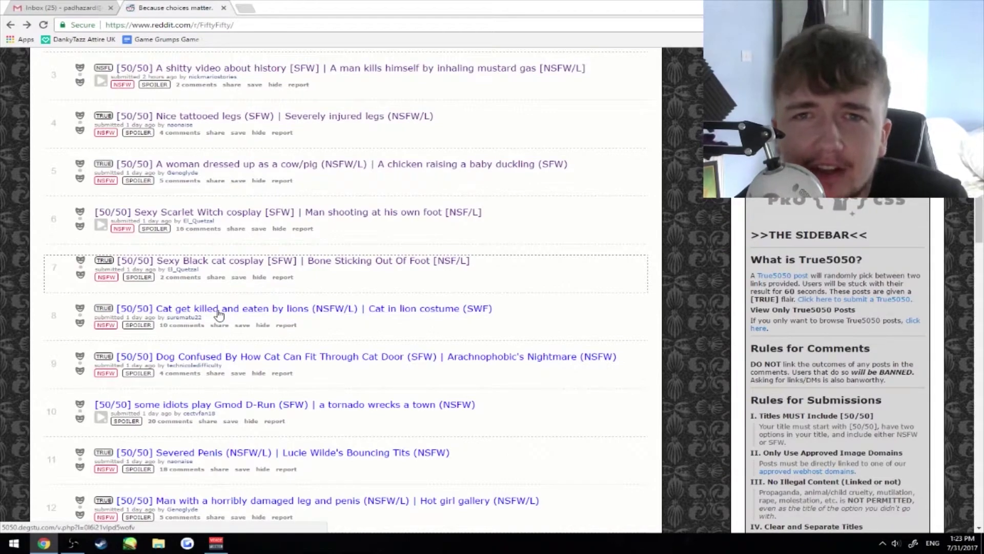
left_click(218, 309)
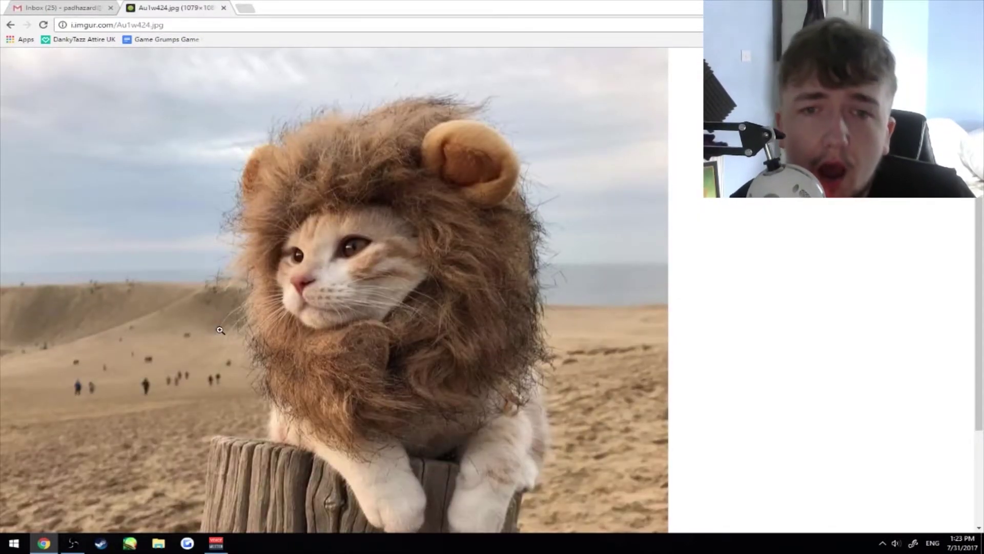
scroll(220, 330, "down", 2)
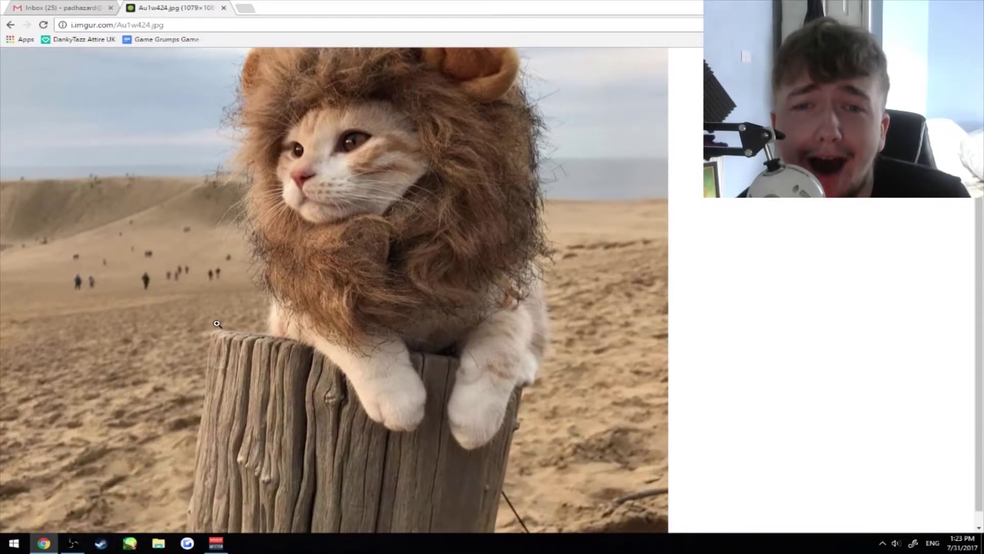
scroll(217, 321, "up", 2)
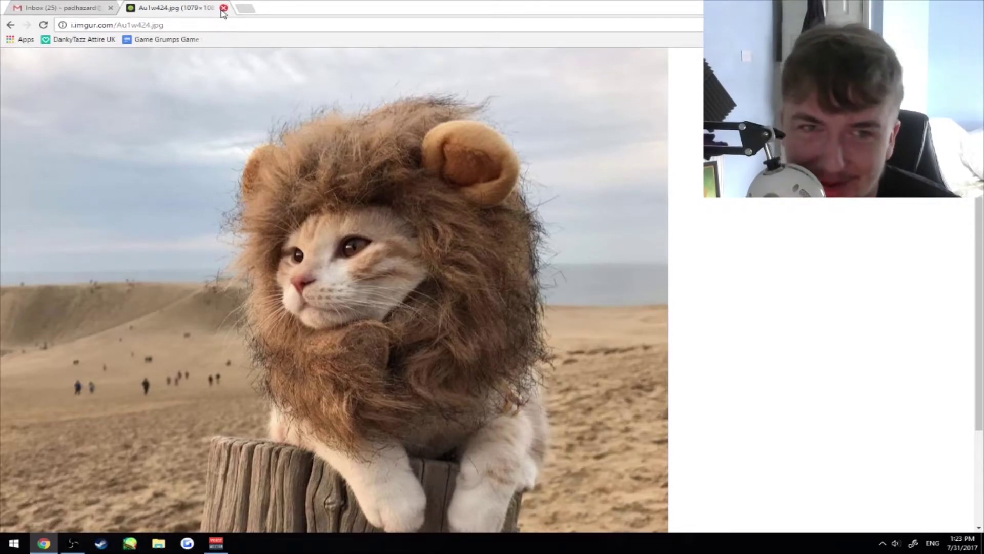
left_click(223, 8)
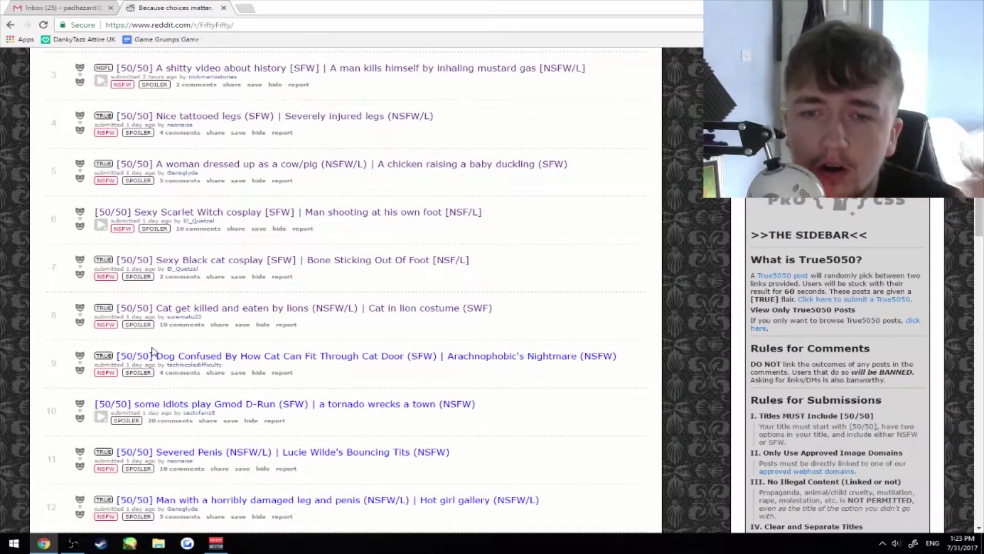
left_click(267, 357)
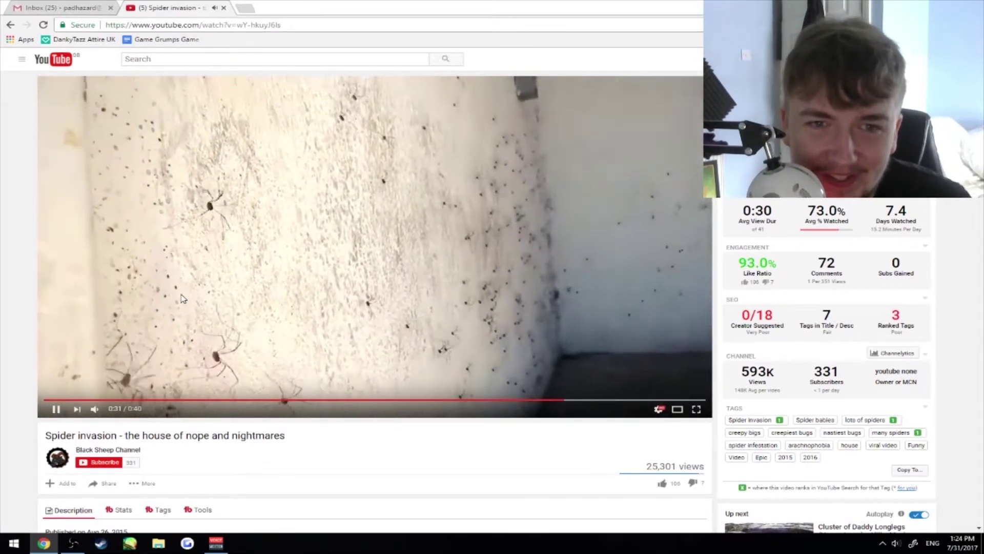
key("alt+Left")
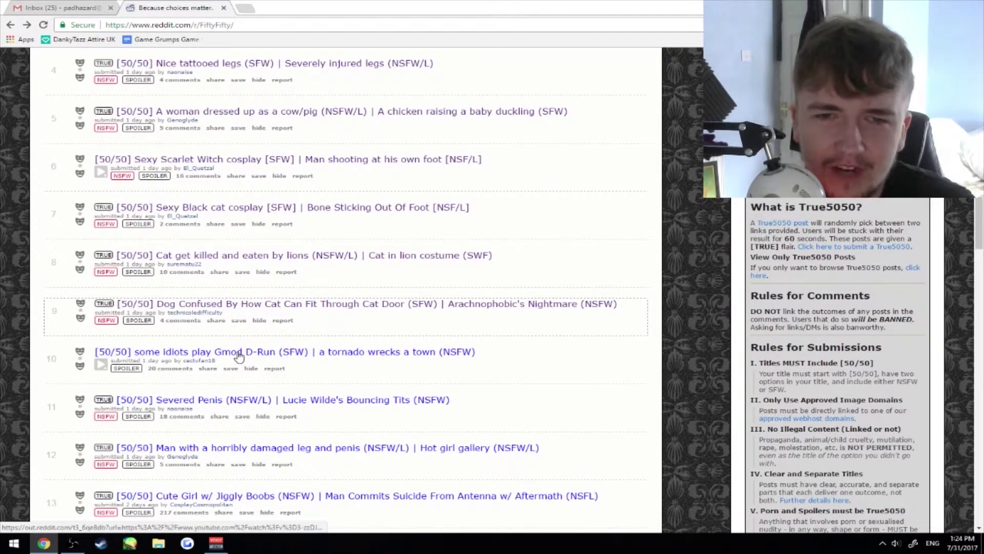
Play the YouTube video linked from post 10, the Gmod D-Run post
left_click(238, 354)
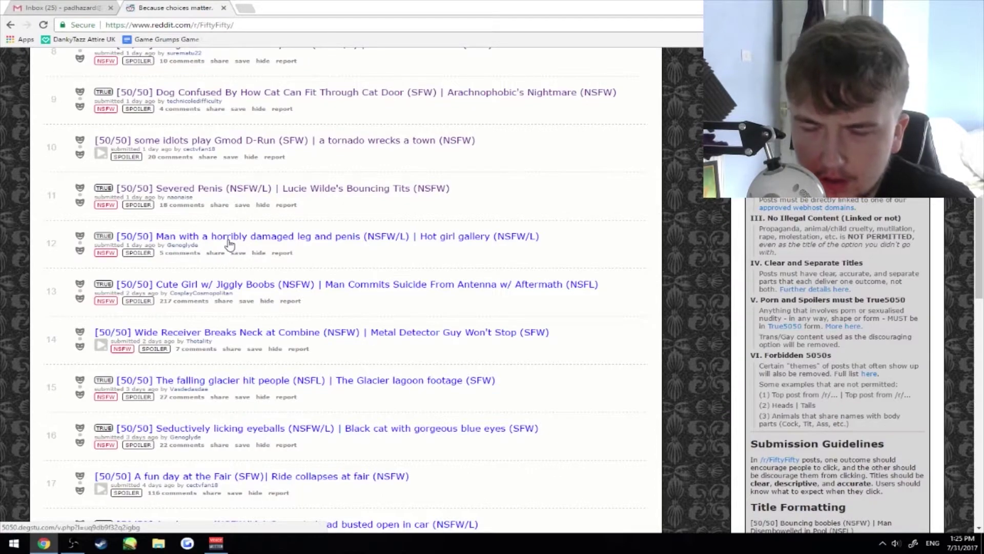
Open post 12's linked Imgur gallery, 'Hot Girl for your viewing pleasure'
left_click(227, 240)
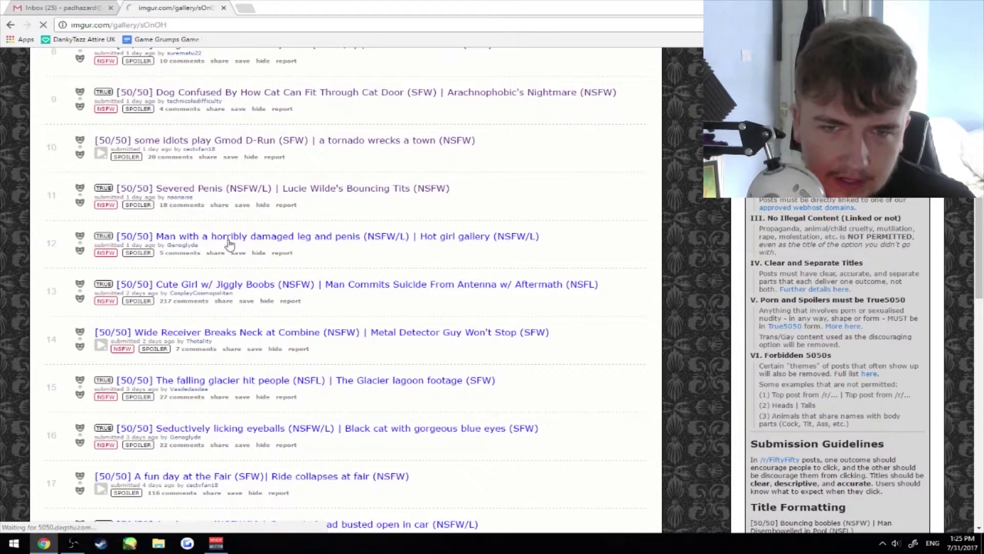
scroll(118, 241, "down", 2)
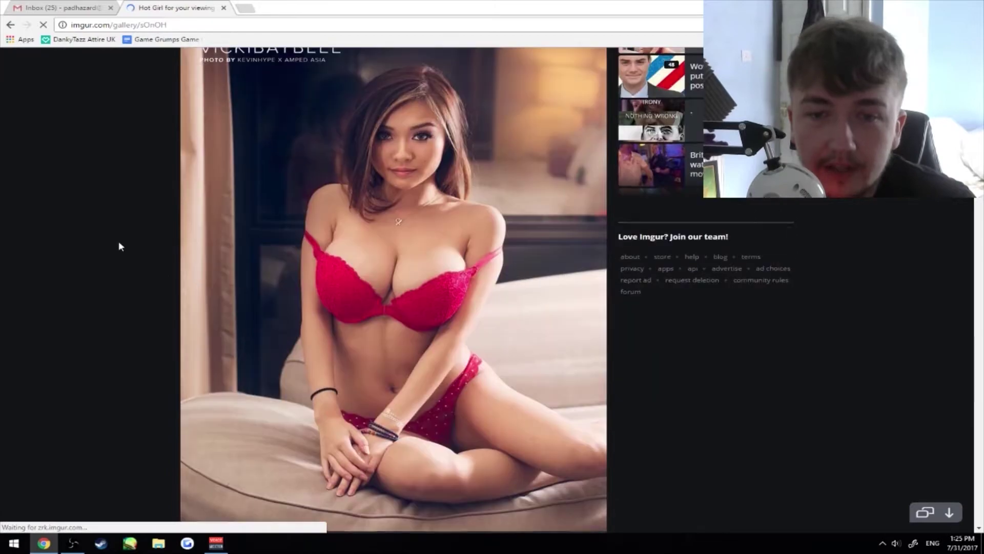
scroll(119, 241, "down", 1)
scroll(119, 240, "down", 1)
scroll(119, 245, "down", 3)
scroll(118, 245, "down", 3)
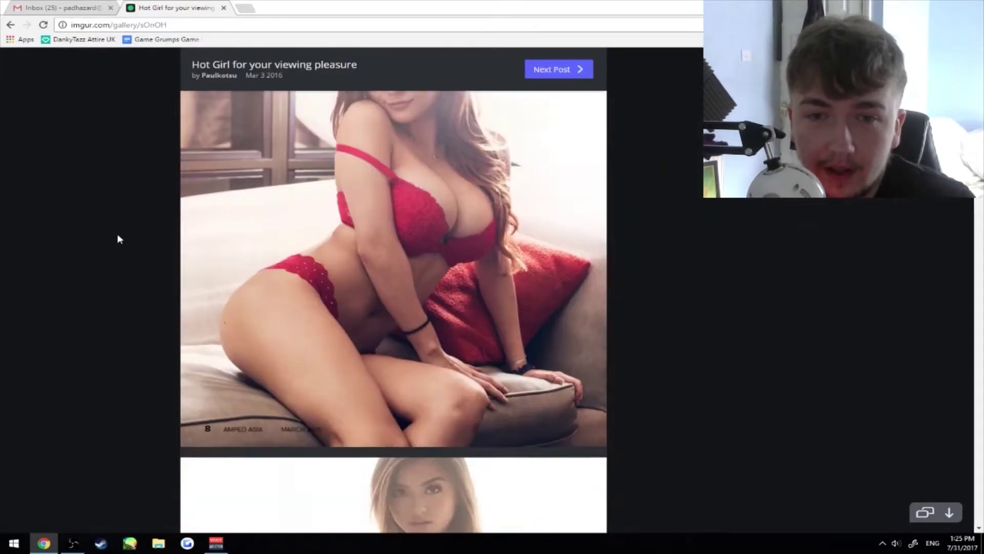
scroll(114, 233, "down", 4)
scroll(114, 232, "down", 4)
scroll(114, 232, "down", 2)
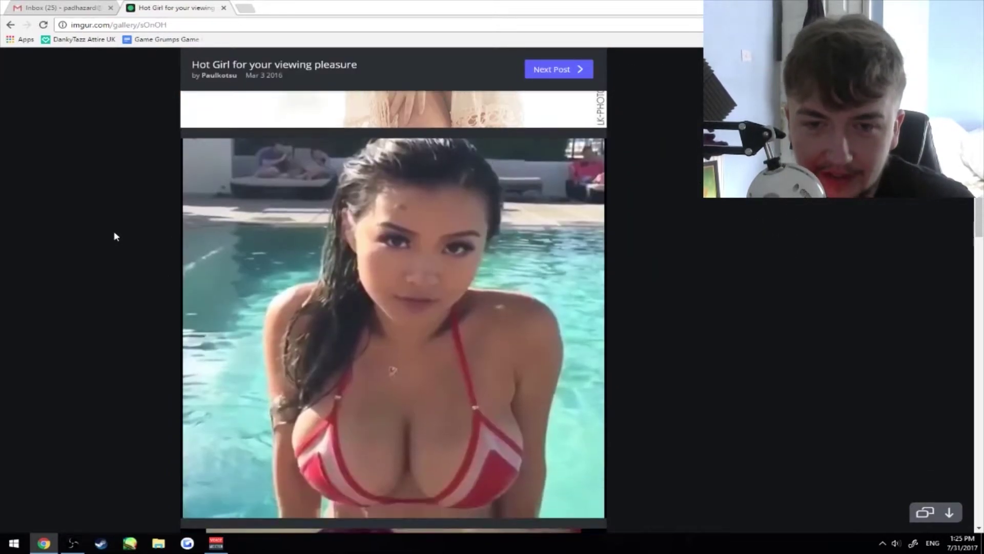
scroll(115, 232, "down", 2)
scroll(115, 232, "down", 3)
scroll(114, 235, "down", 1)
scroll(114, 237, "down", 1)
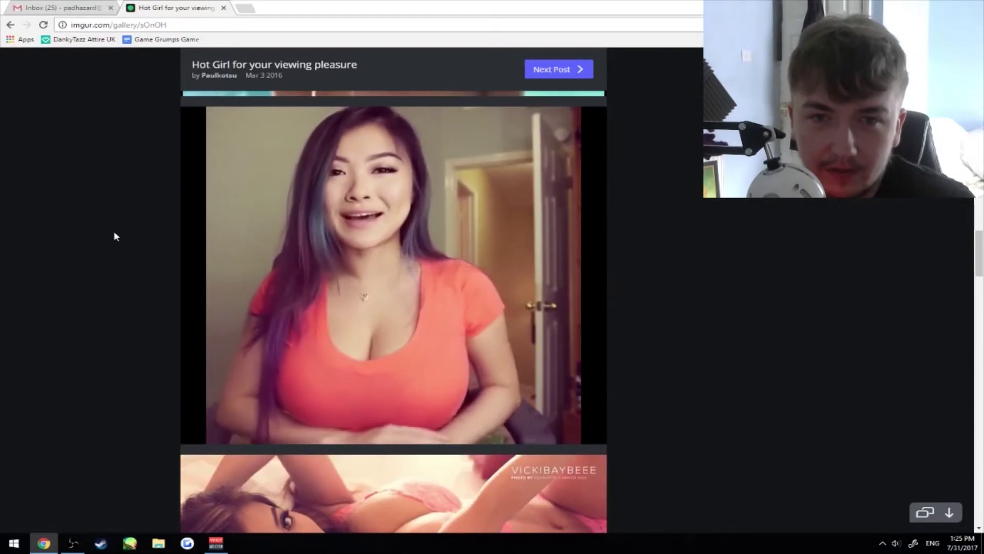
scroll(113, 236, "down", 3)
scroll(114, 236, "down", 1)
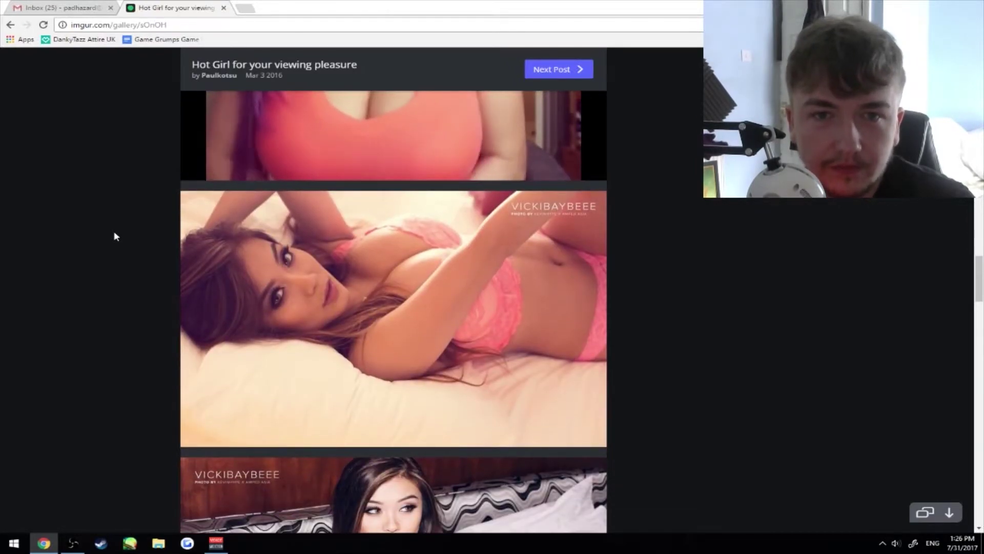
scroll(115, 231, "down", 3)
scroll(114, 237, "down", 2)
scroll(114, 236, "down", 3)
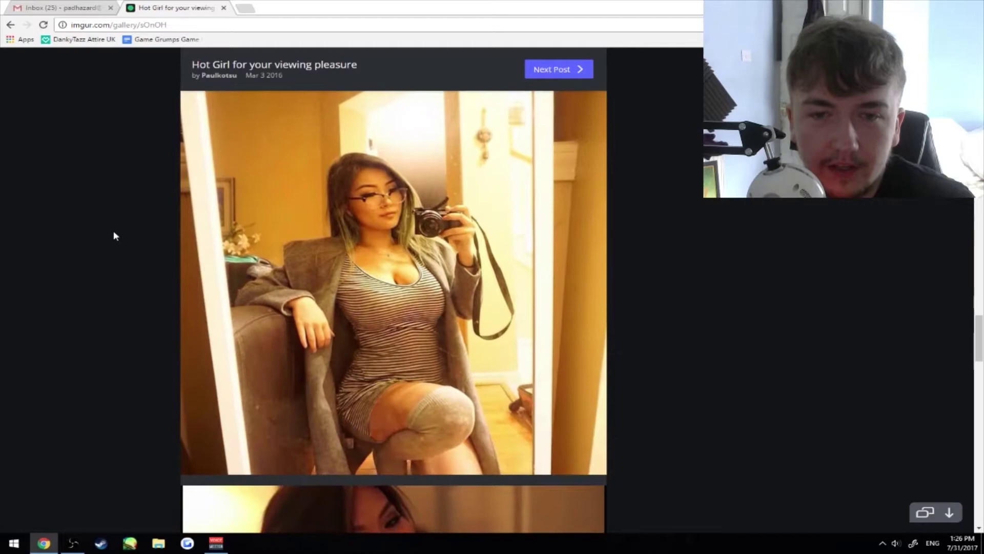
scroll(114, 236, "down", 2)
scroll(113, 236, "down", 1)
scroll(114, 233, "down", 3)
scroll(114, 232, "down", 1)
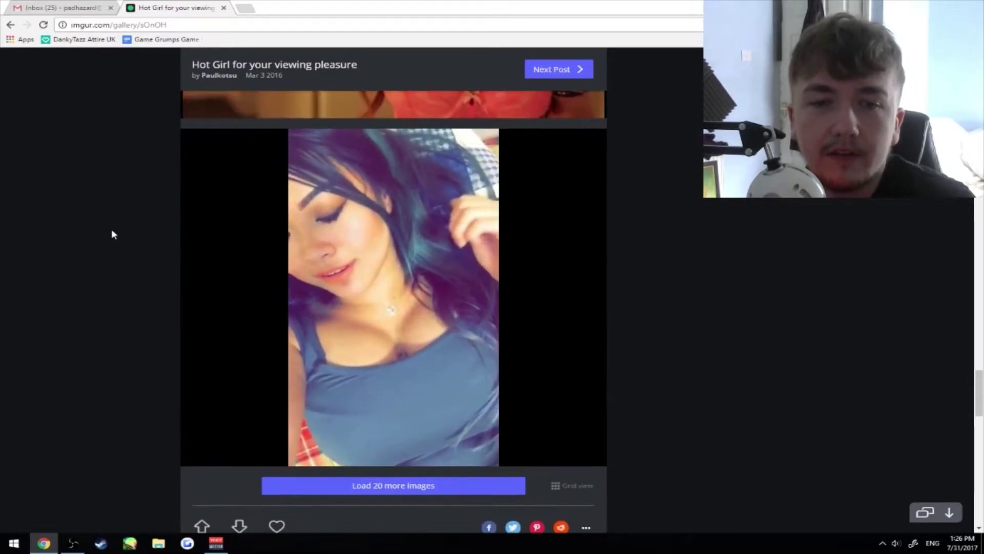
scroll(112, 231, "down", 2)
scroll(97, 224, "up", 1)
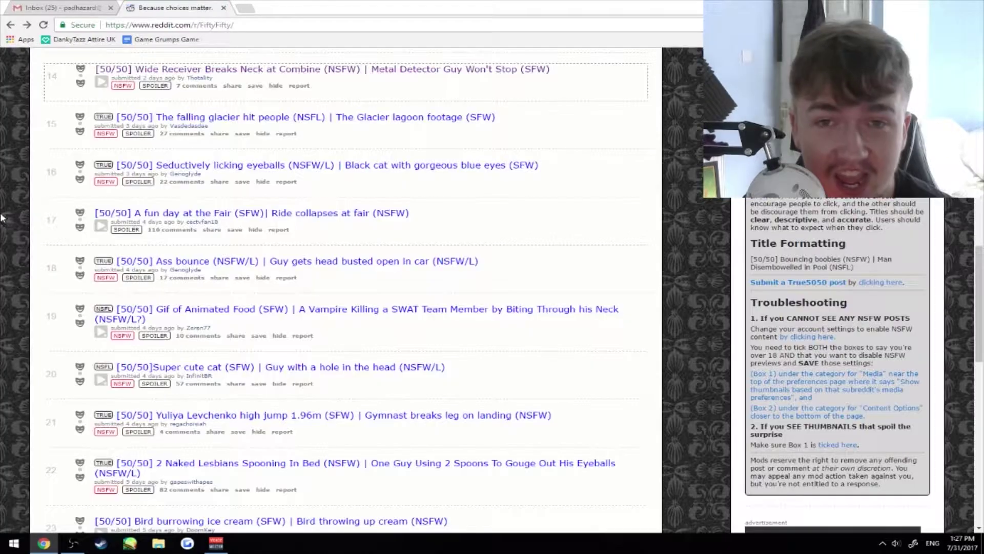
left_click(224, 116)
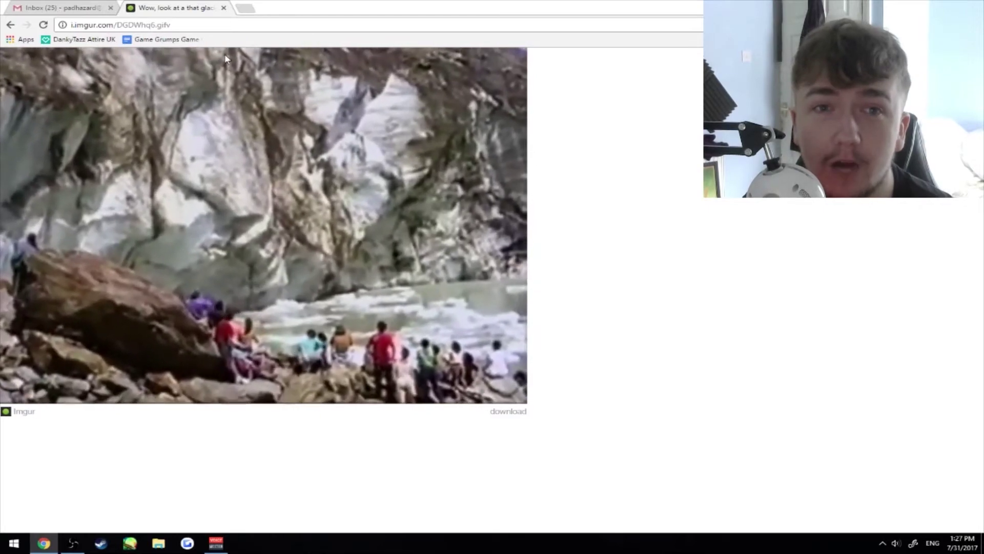
key("alt+Left")
scroll(176, 279, "down", 1)
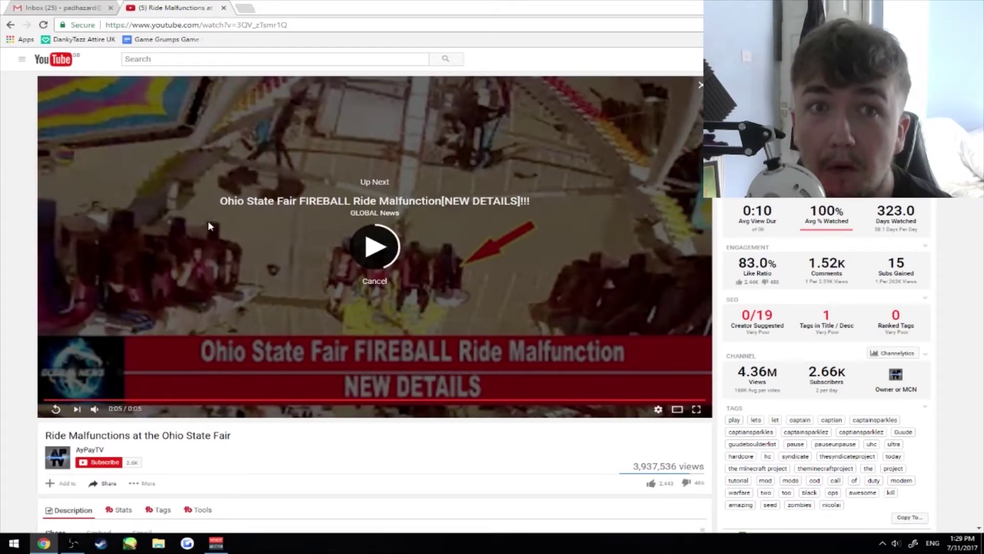
key("alt+Left")
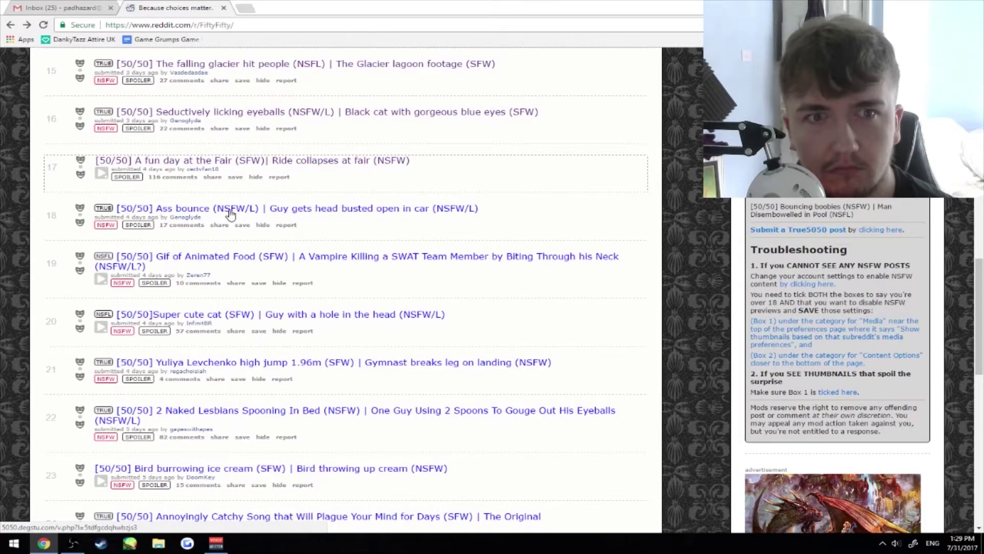
left_click(230, 215)
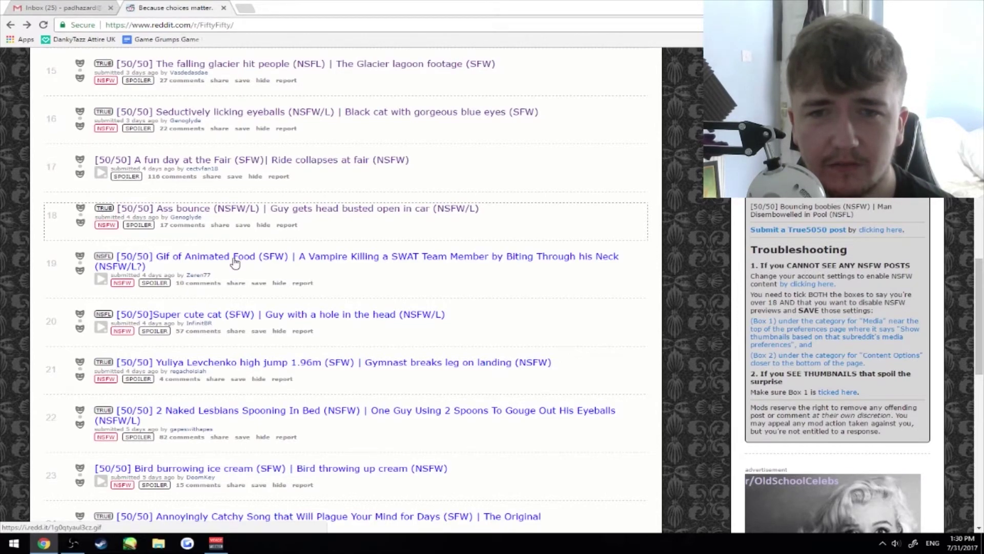
left_click(235, 259)
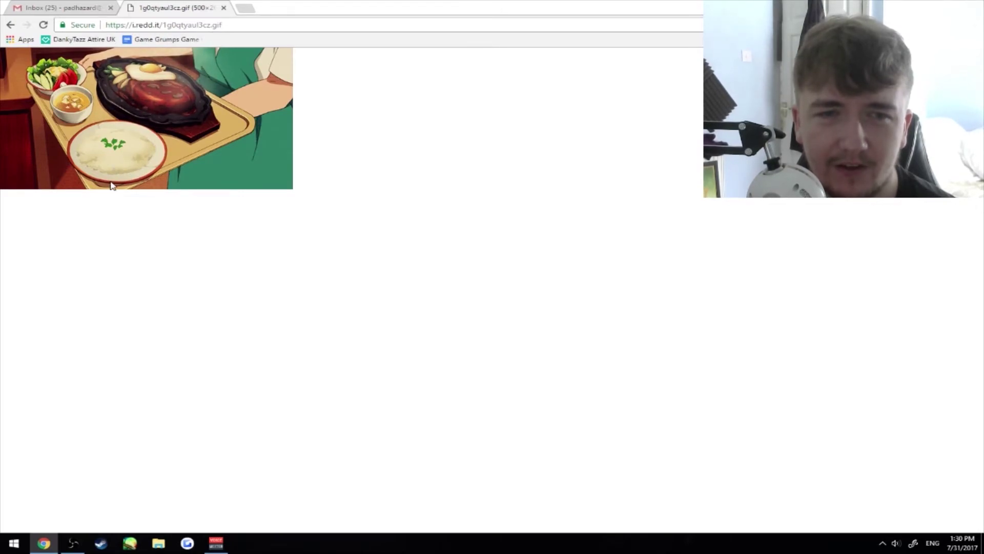
key("alt+Left")
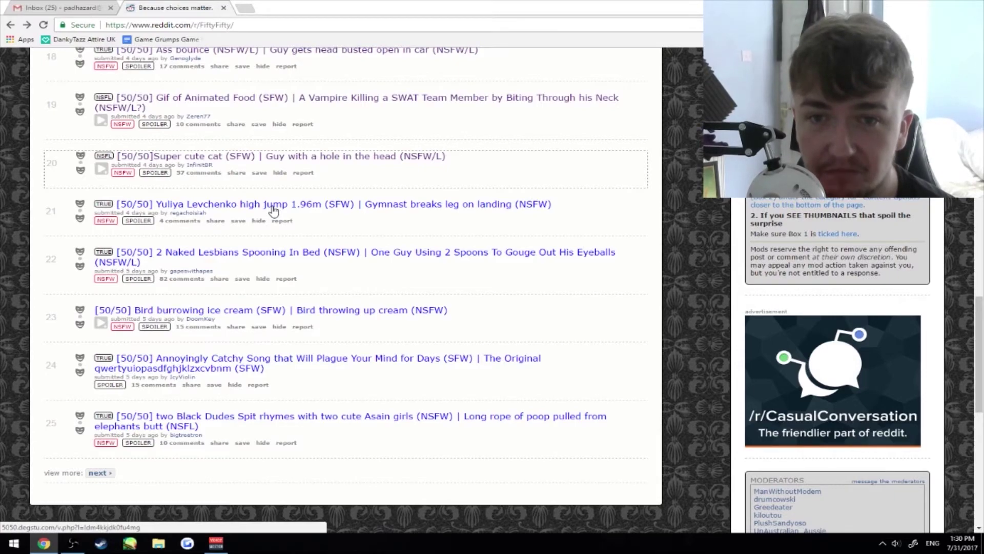
View the Yuliya Levchenko high jump GIF, then return to the r/FiftyFifty listing
left_click(273, 205)
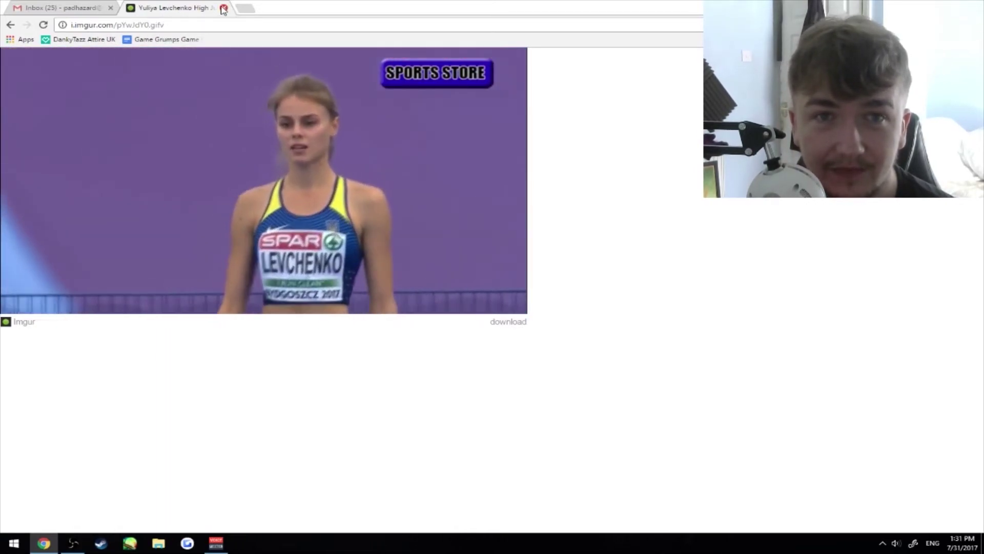
left_click(224, 10)
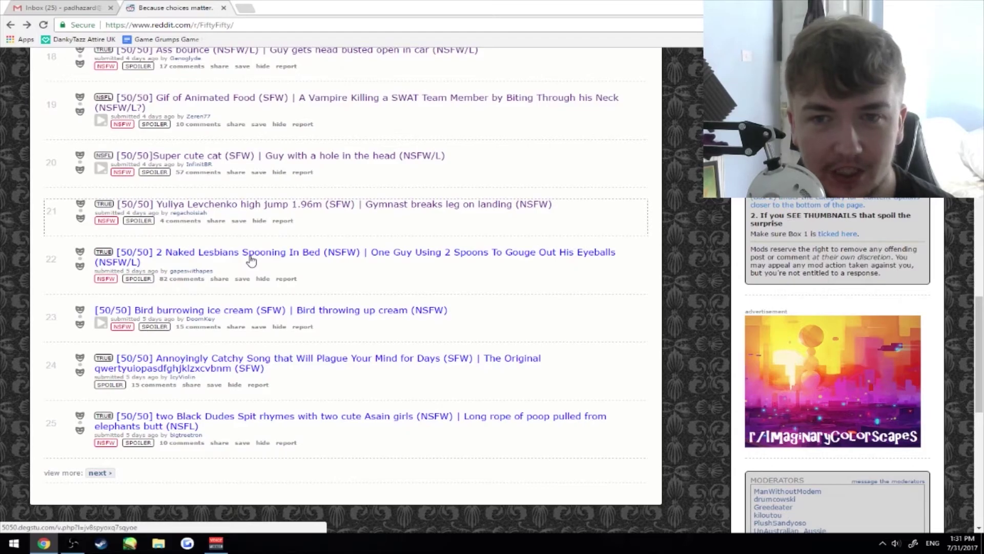
left_click(249, 261)
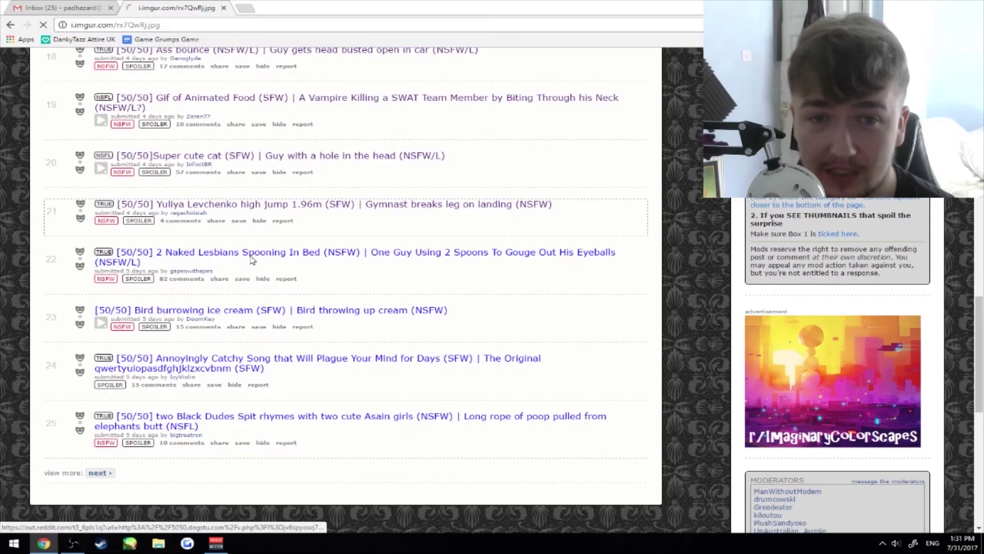